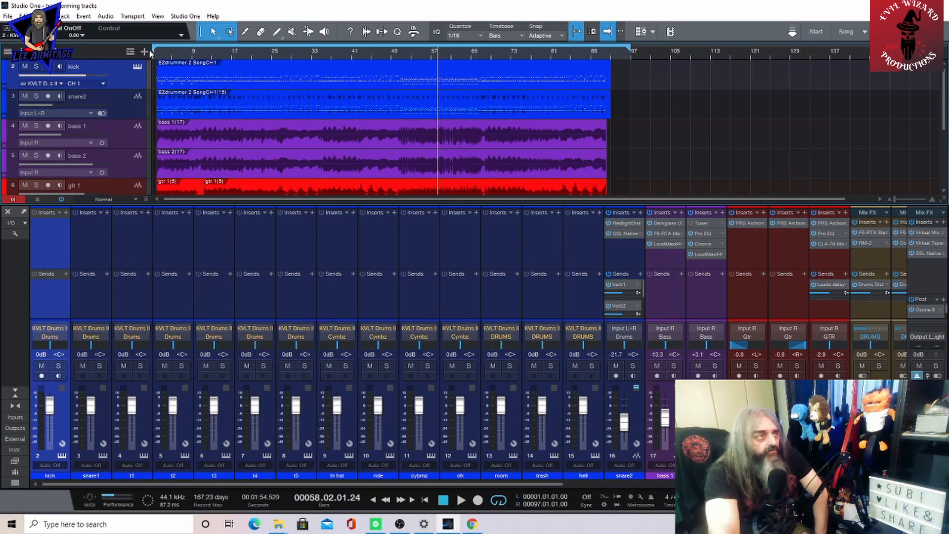
Step: Transform the kick instrument track to audio, with Auto Tail enabled and a maximum length of 10 seconds
right_click(124, 77)
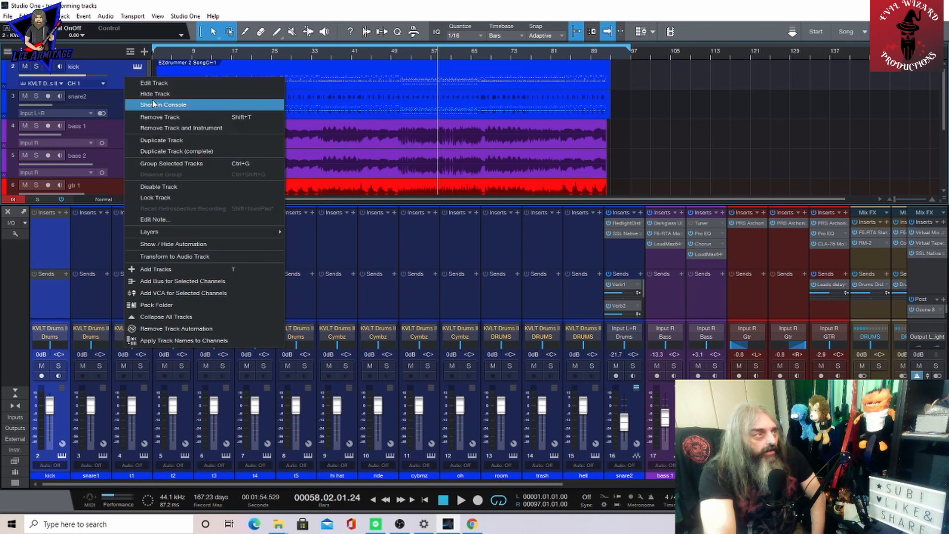
click(203, 259)
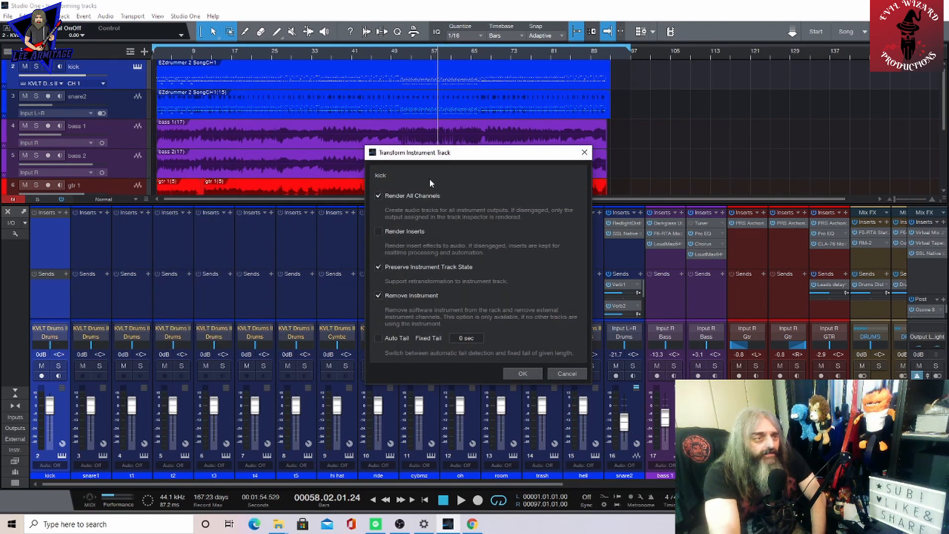
click(379, 338)
click(467, 339)
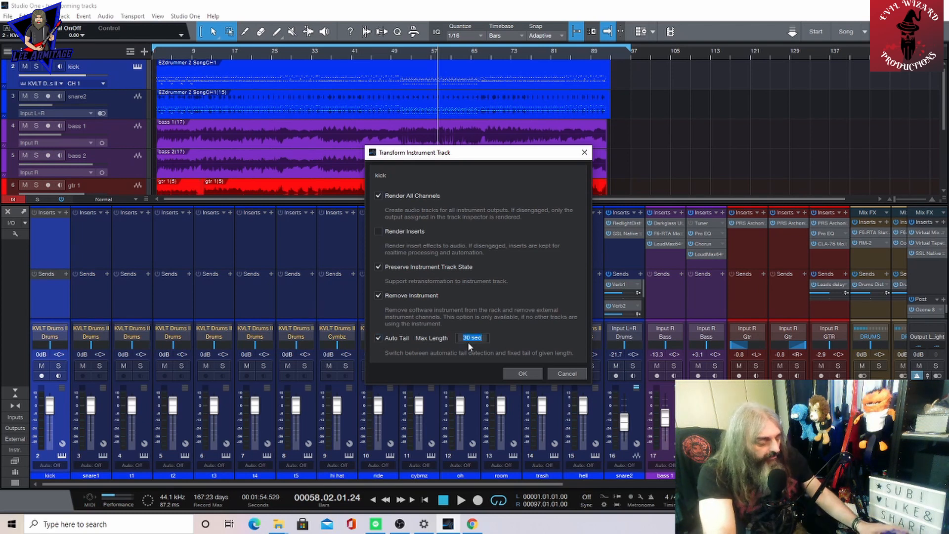
text(10)
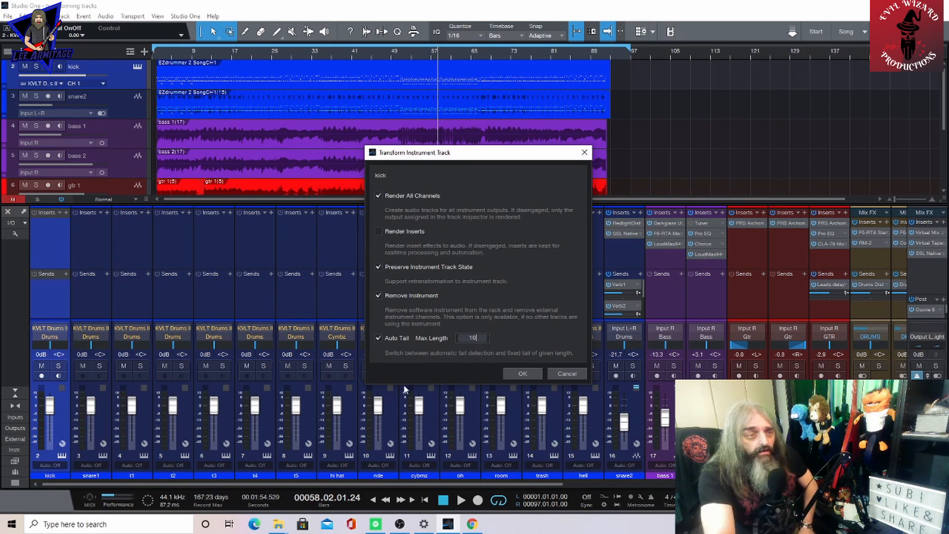
click(529, 377)
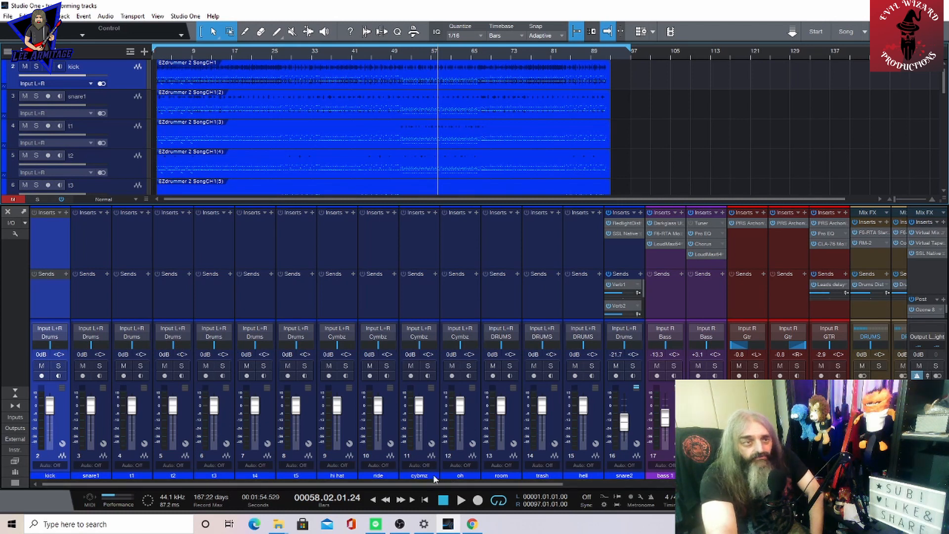
Step: Examine the rendered drum tracks in the full-height arrangement and the kick track's option for transforming back to an instrument track
key(F3)
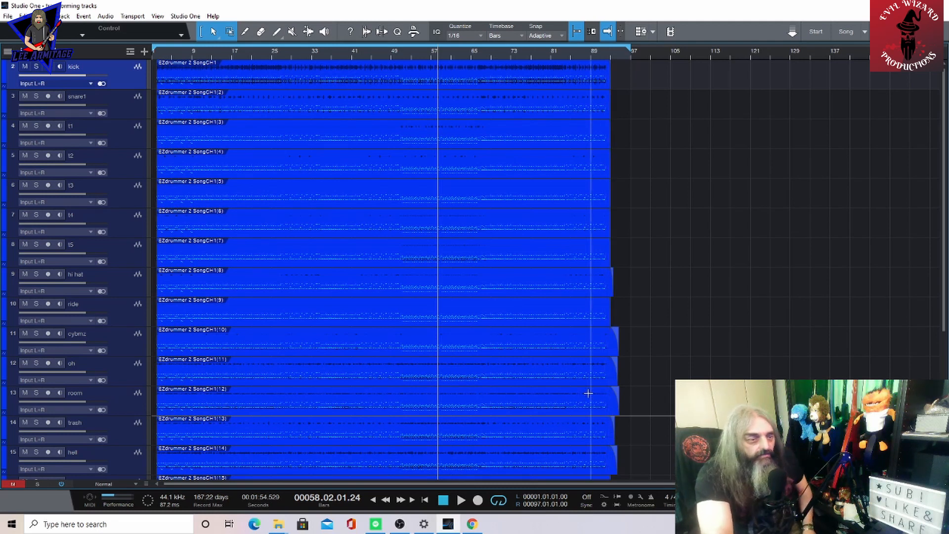
scroll(586, 391, down, 3)
scroll(585, 390, up, 3)
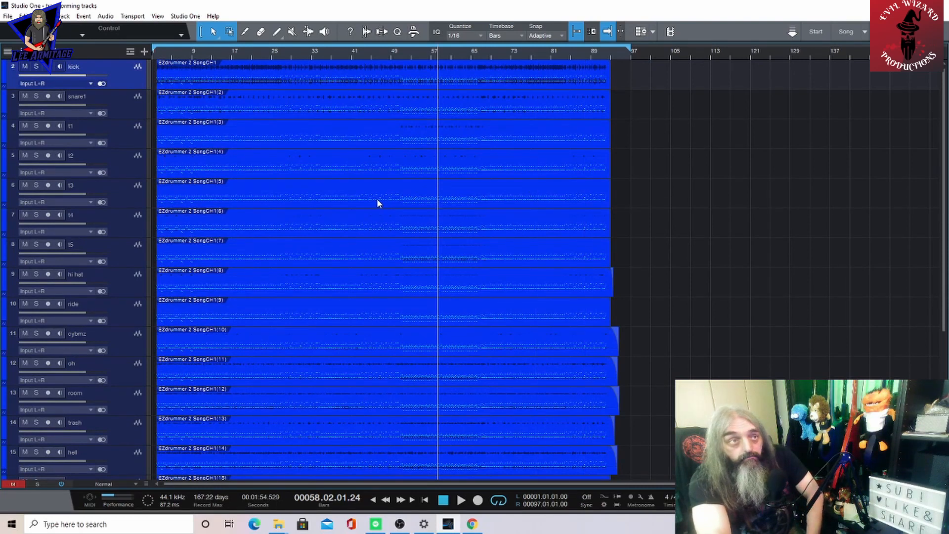
right_click(124, 83)
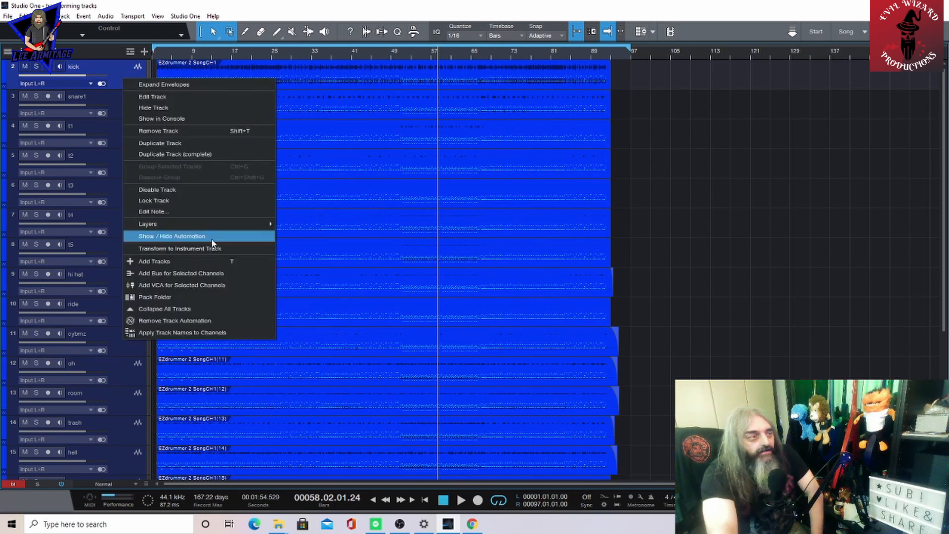
right_click(117, 76)
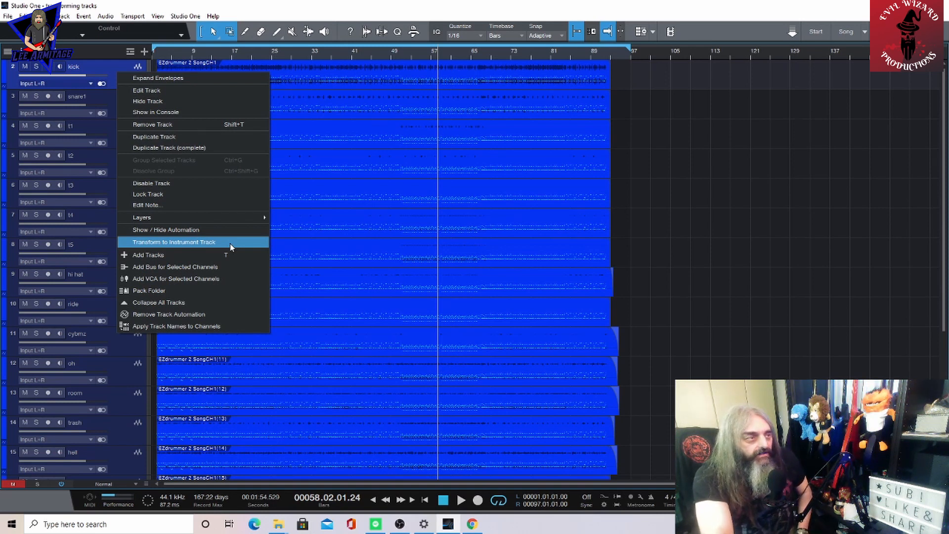
key(Escape)
key(F3)
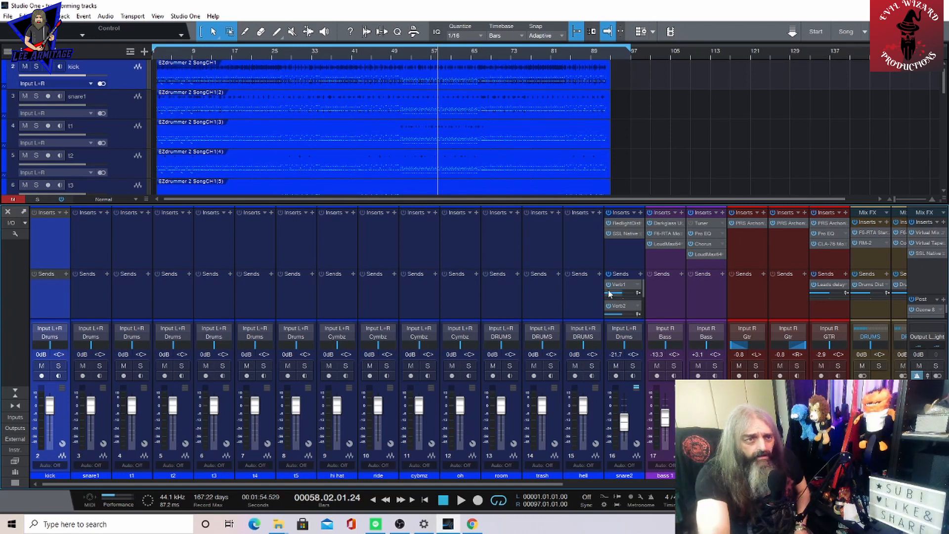
Step: Move the snare2 channel directly after snare1 in the console
click(622, 257)
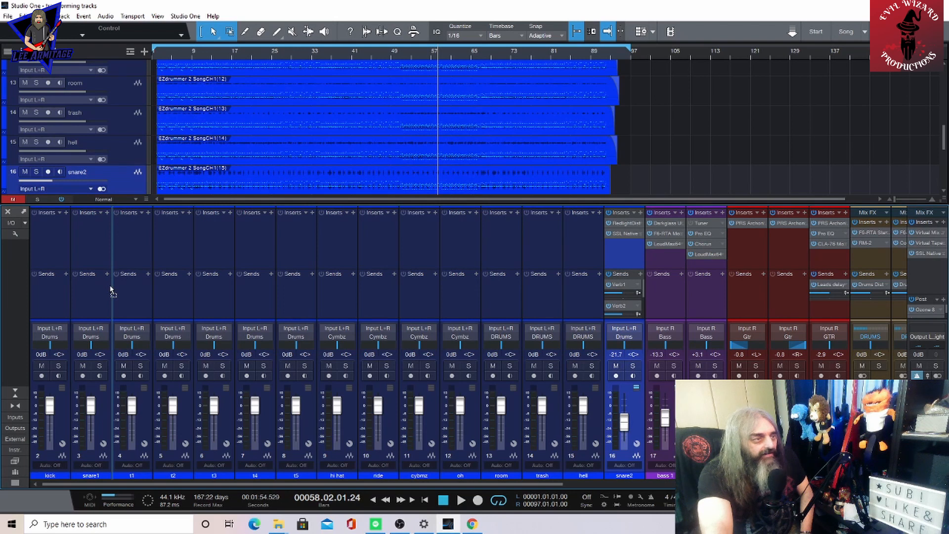
drag(111, 289, 108, 287)
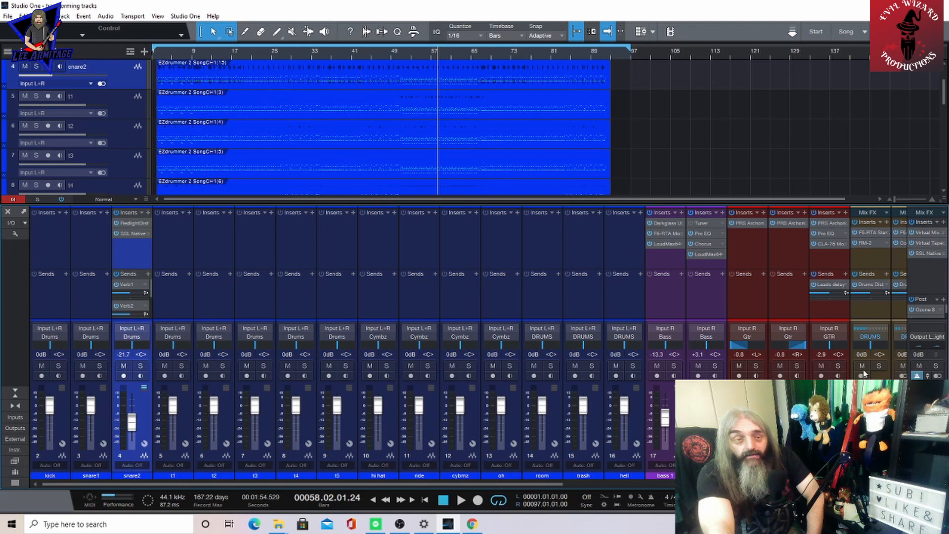
Step: Solo the gtr 1 and gtr 2 channels
click(782, 248)
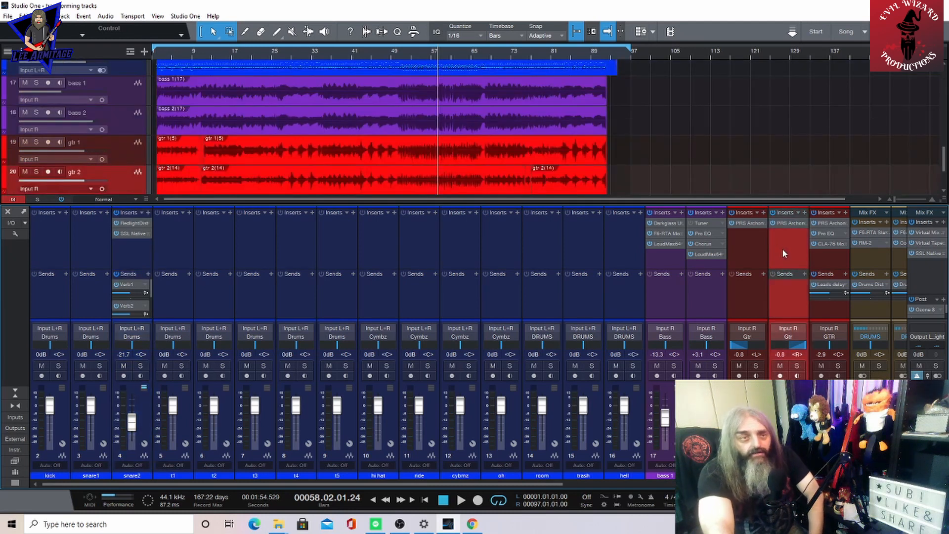
shift+click(749, 244)
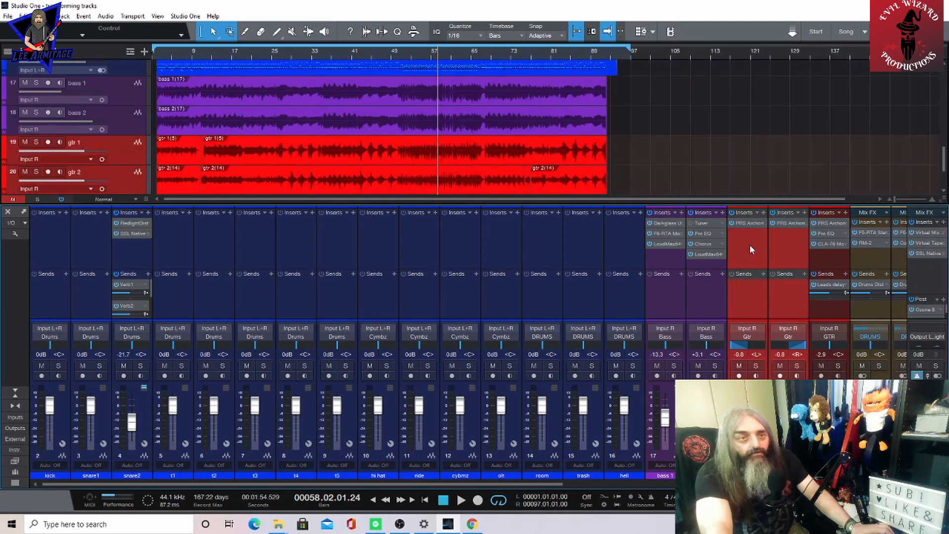
right_click(126, 150)
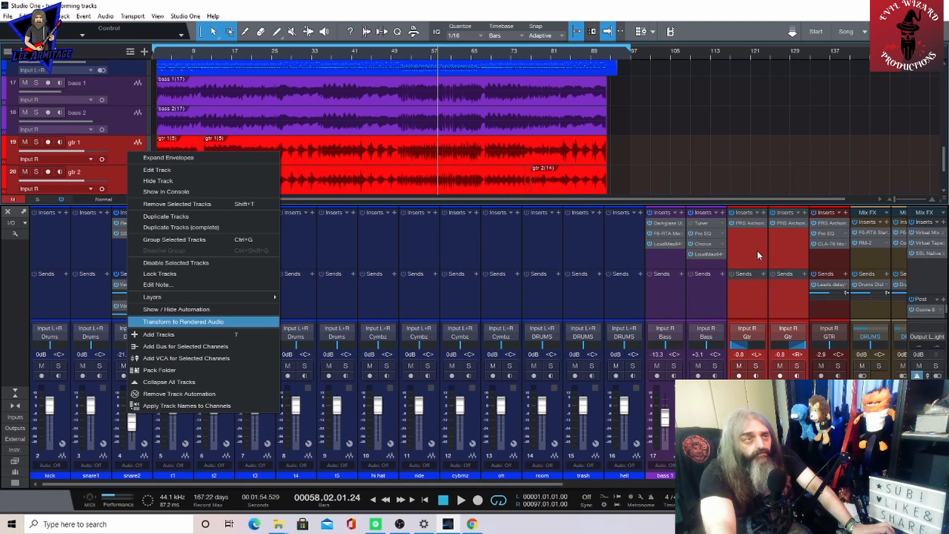
click(764, 341)
click(755, 366)
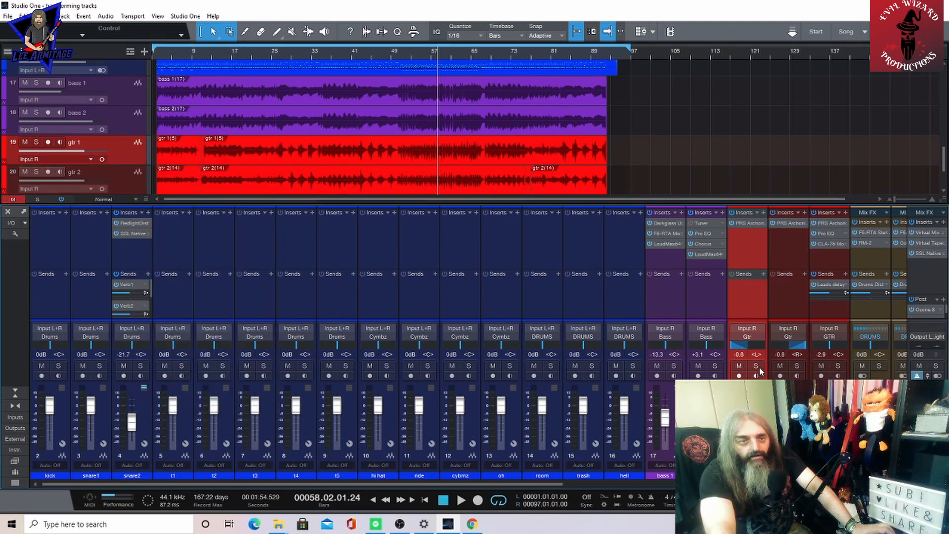
click(797, 366)
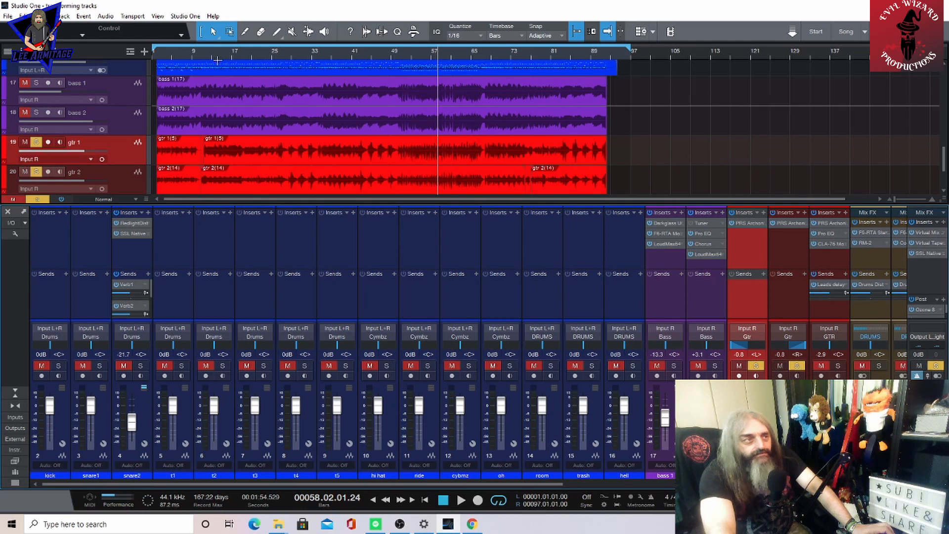
Step: Listen to the soloed guitars from bar 9 and inspect the PRS Archon amp plug-in on gtr 1
click(193, 55)
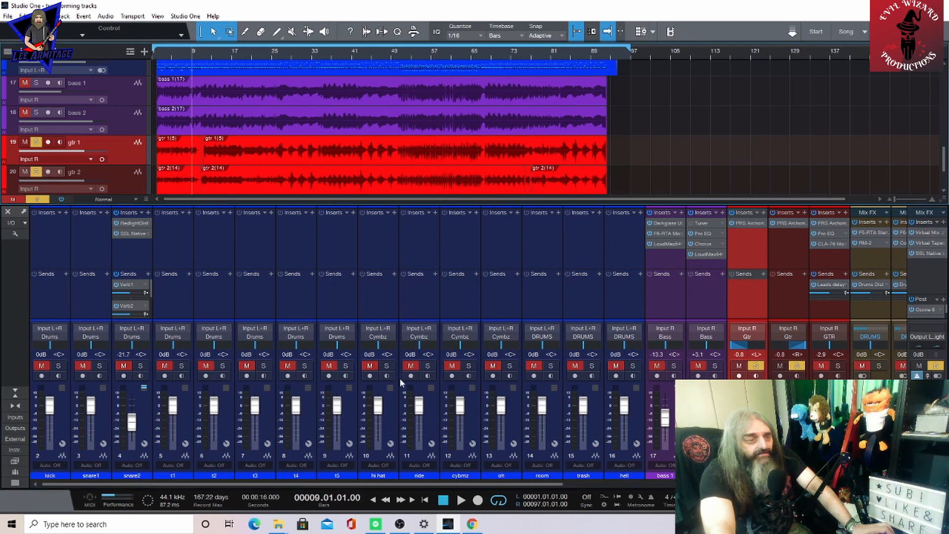
click(461, 500)
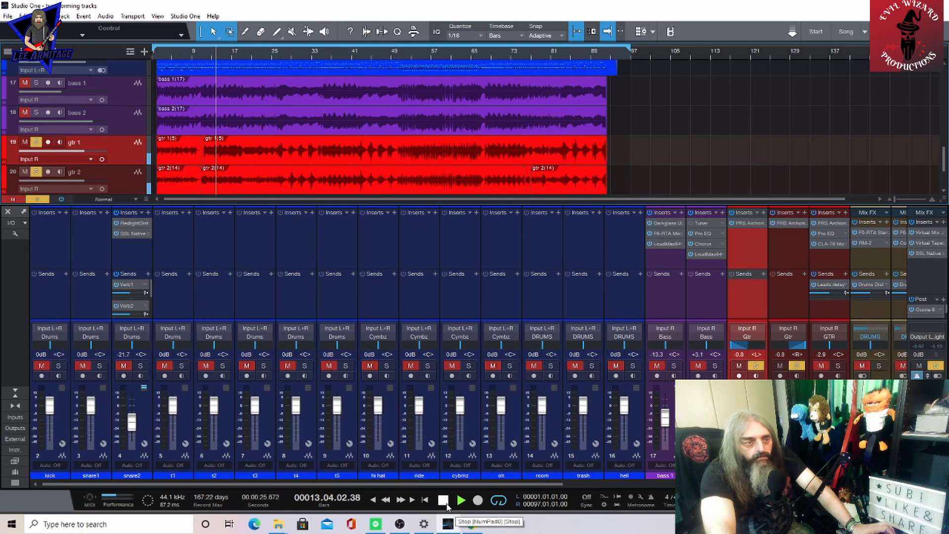
click(447, 504)
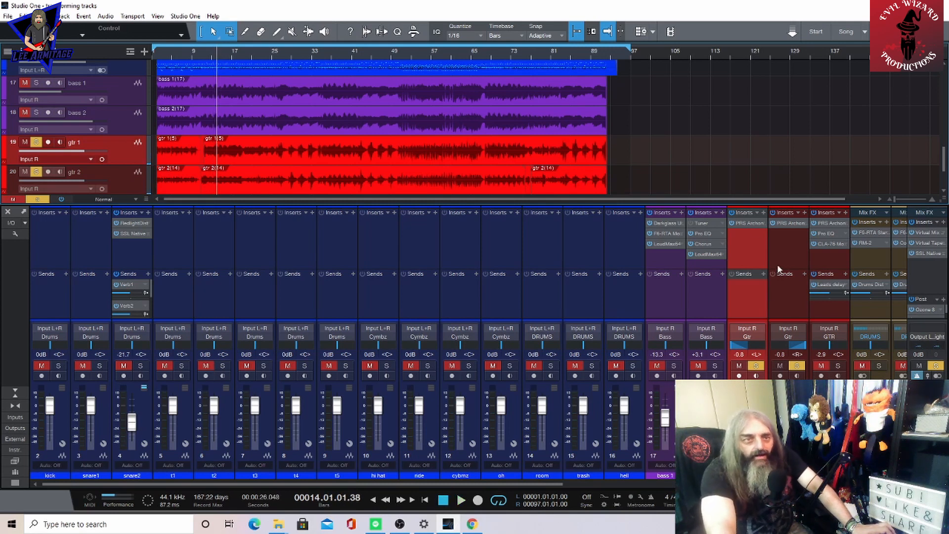
click(742, 223)
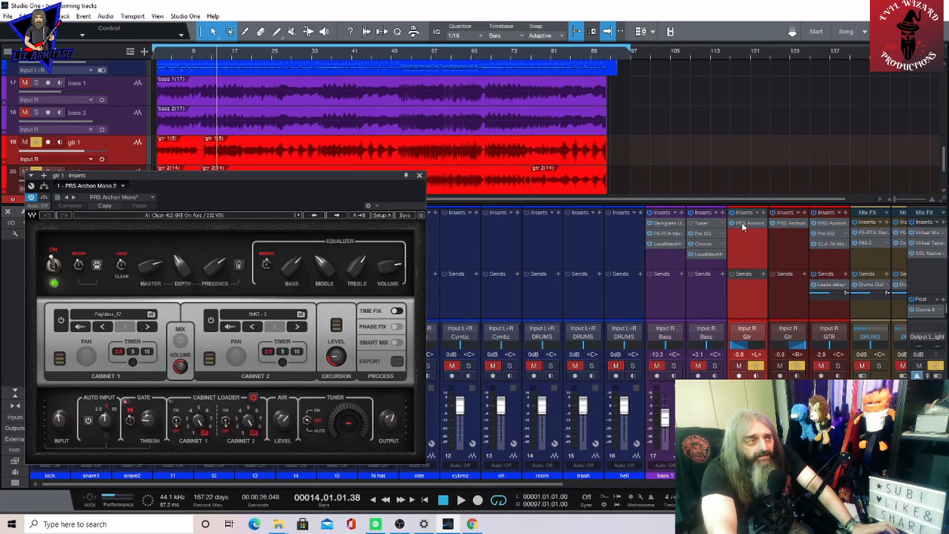
click(418, 176)
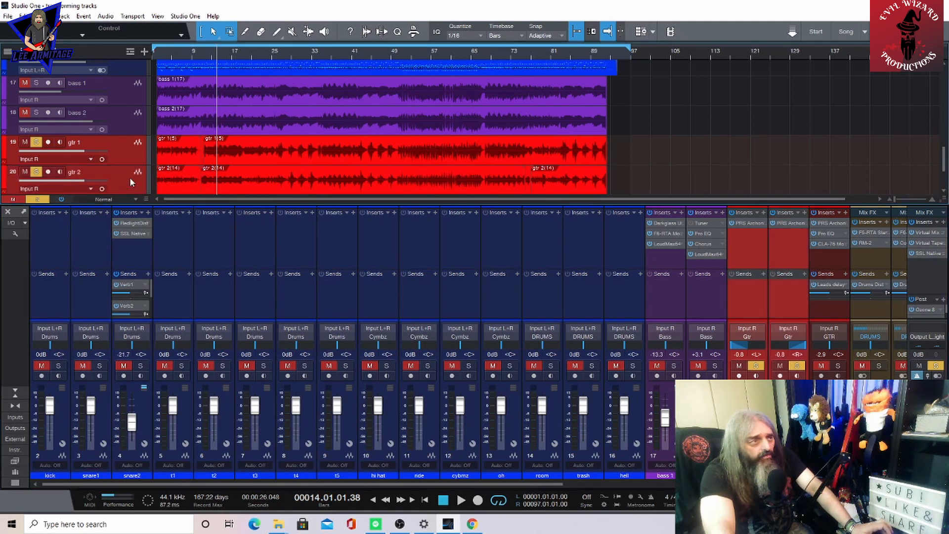
Step: Transform gtr 1 and gtr 2 together to rendered audio, with Auto Tail enabled and a maximum length of 10 seconds
right_click(120, 150)
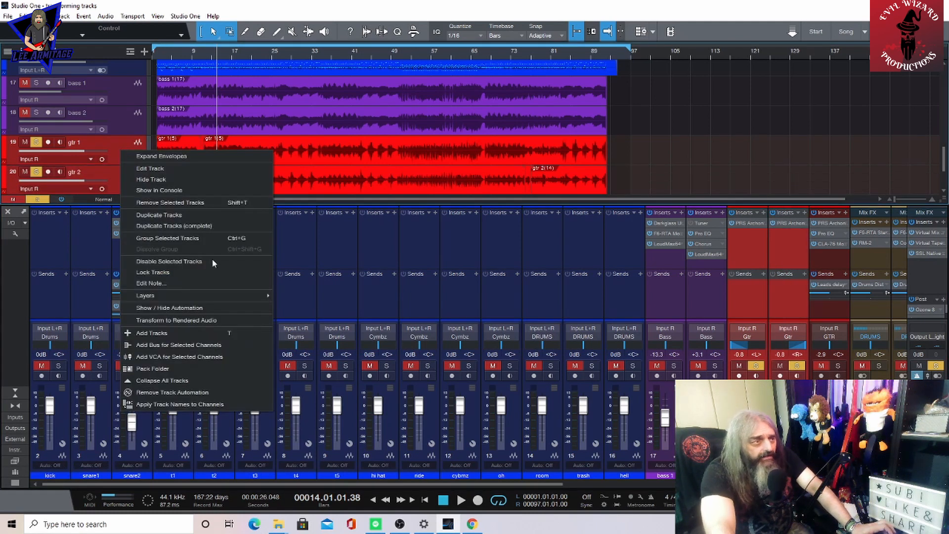
click(227, 320)
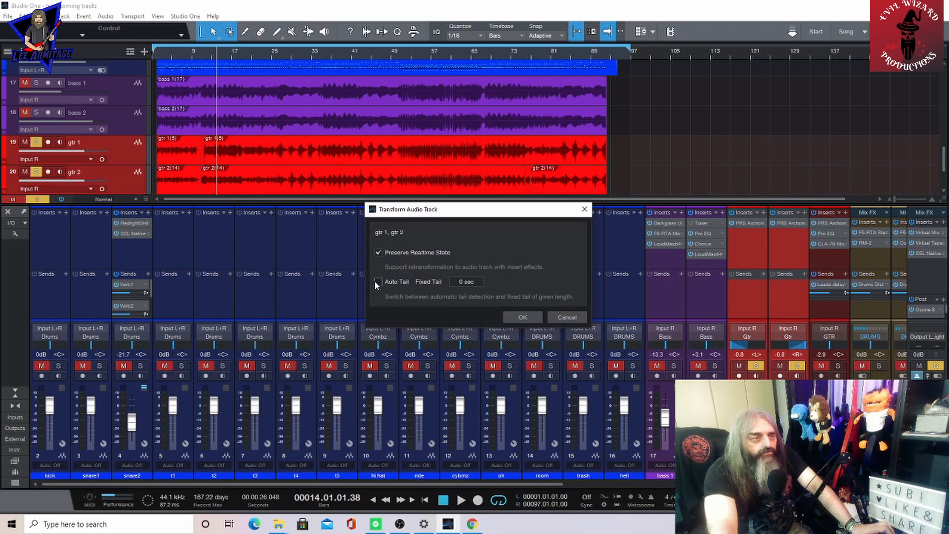
click(375, 281)
double_click(467, 279)
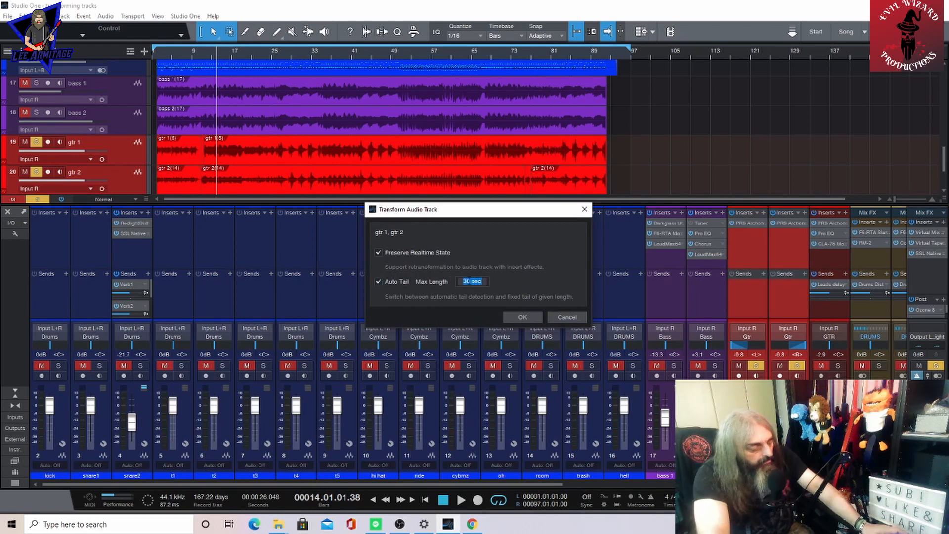
text(10)
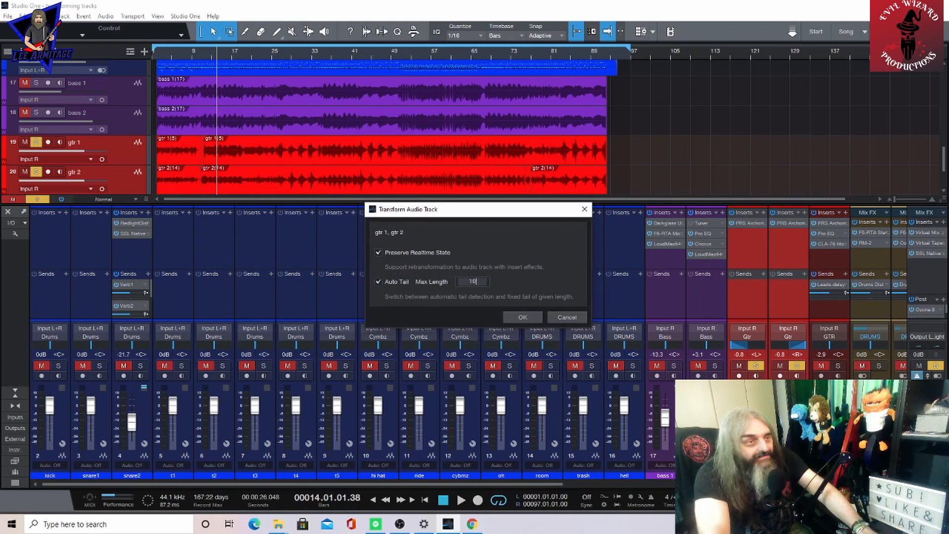
click(527, 318)
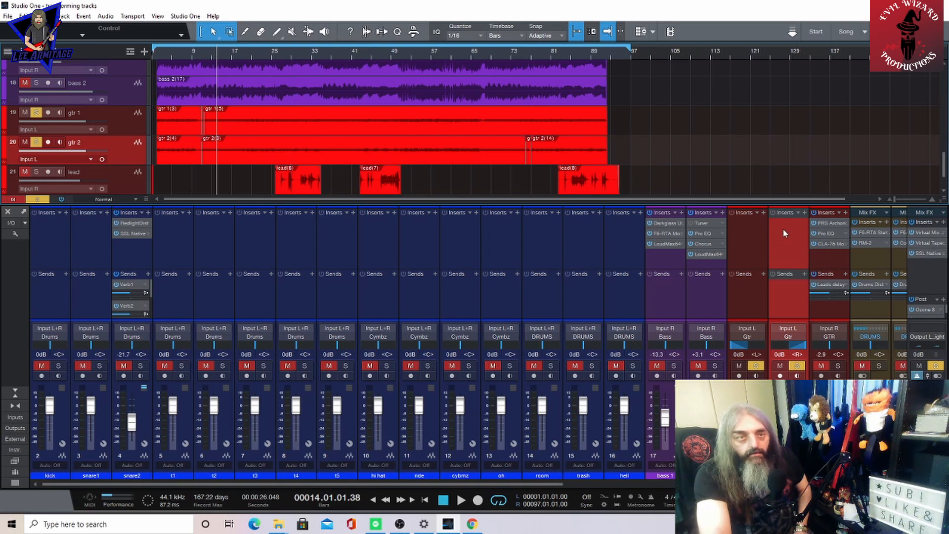
Step: Play back a short passage of the rendered guitar tracks
click(462, 502)
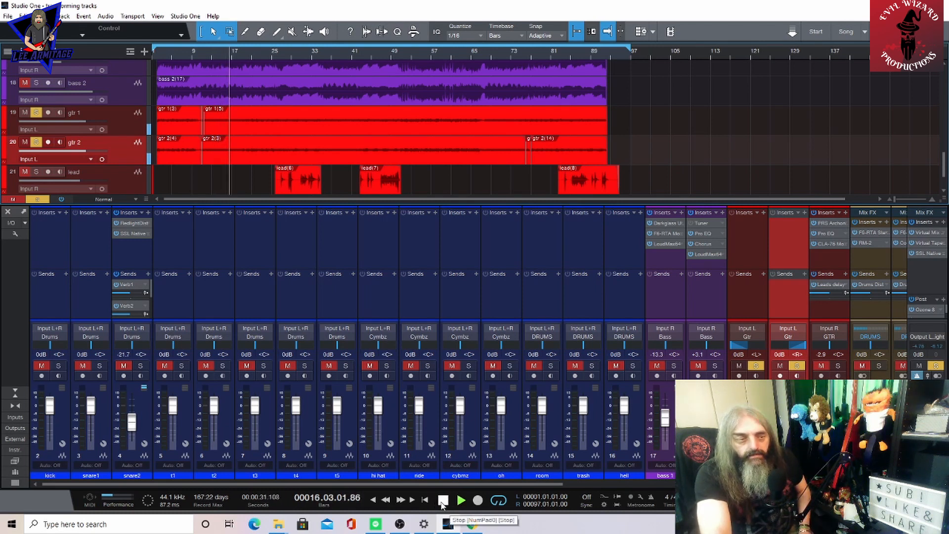
click(442, 500)
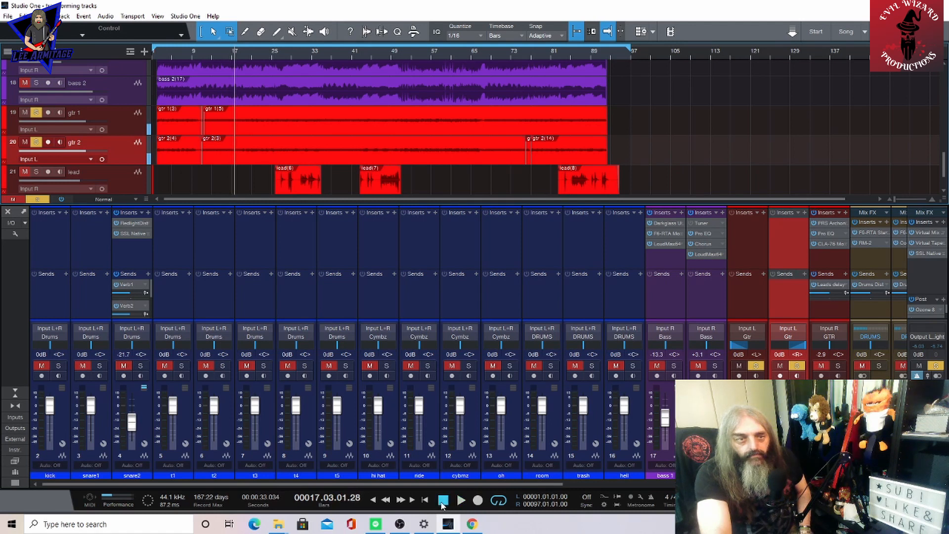